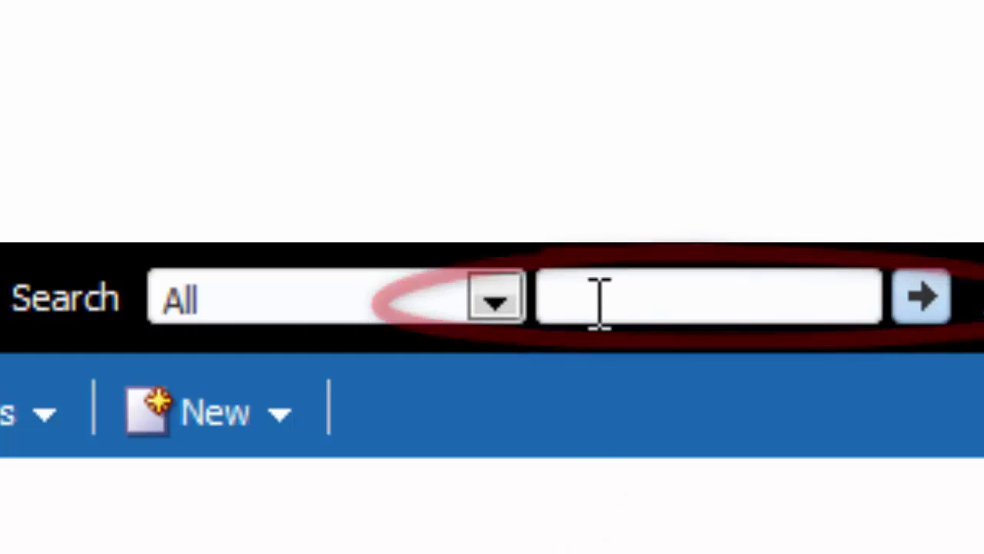
Step: Search the catalog for 'brand revenue' and open the Brand Revenue analysis in edit mode
{"action": "left_click", "coordinate": [686, 15]}
{"action": "type", "text": "brand revenue"}
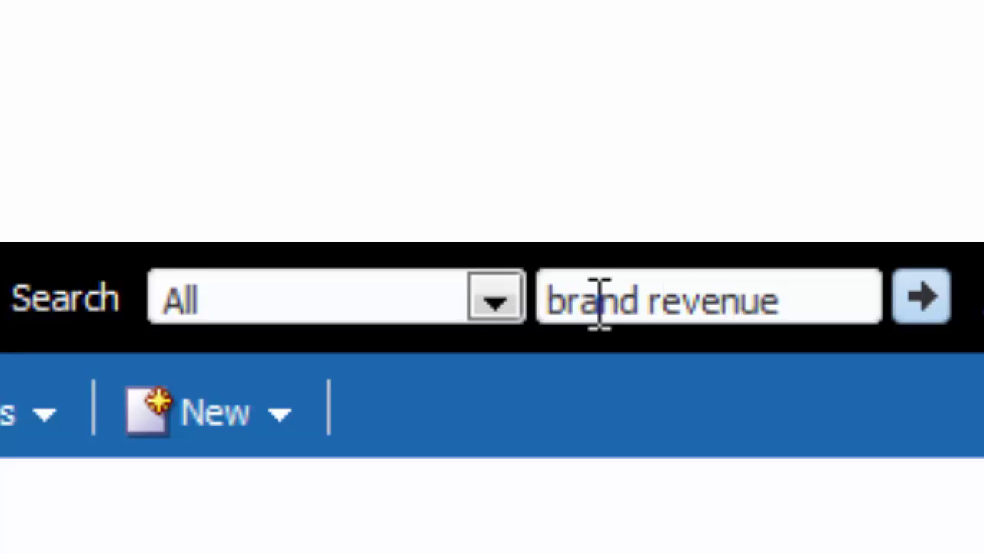
{"action": "left_click", "coordinate": [915, 304]}
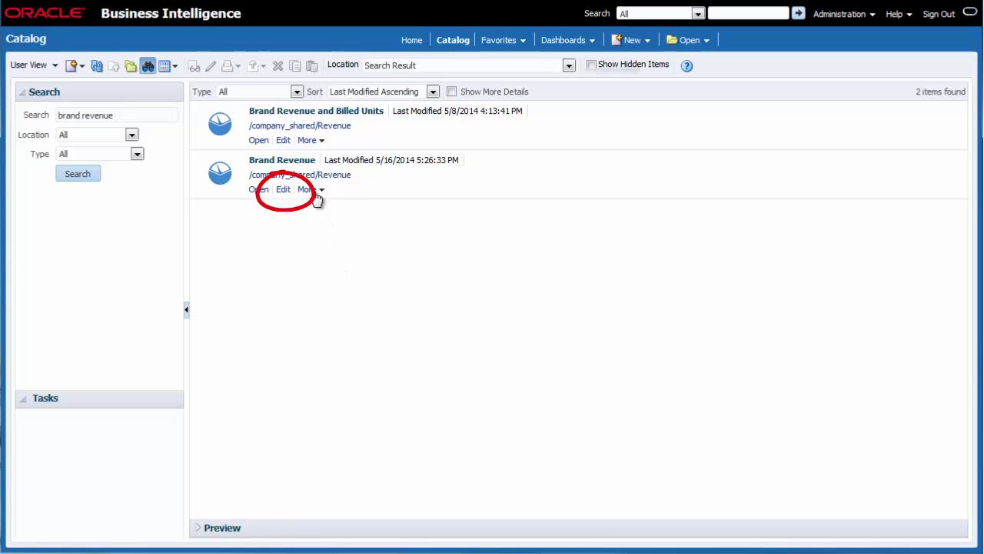
{"action": "left_click", "coordinate": [283, 190]}
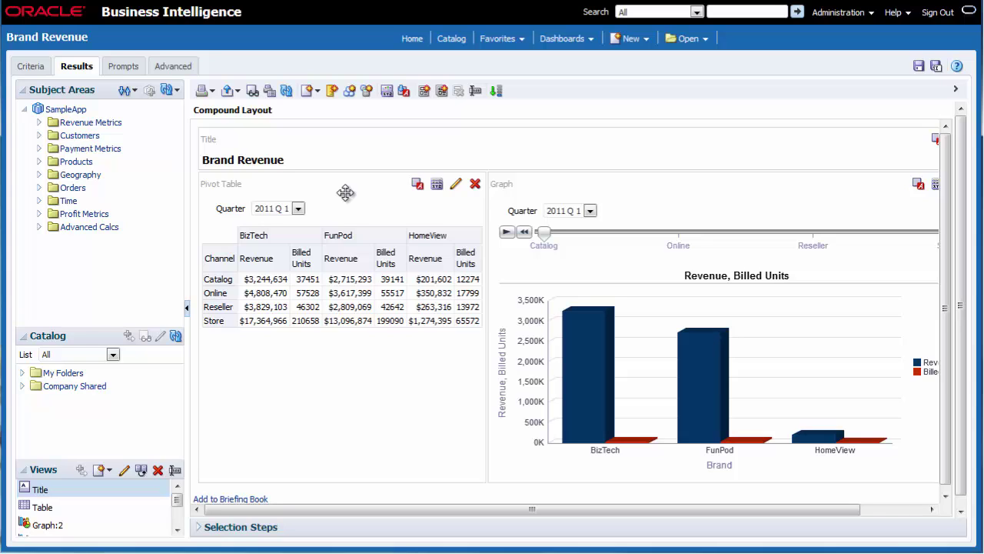
Step: Open Column Properties for the Brand column from the Criteria tab
{"action": "left_click", "coordinate": [32, 68]}
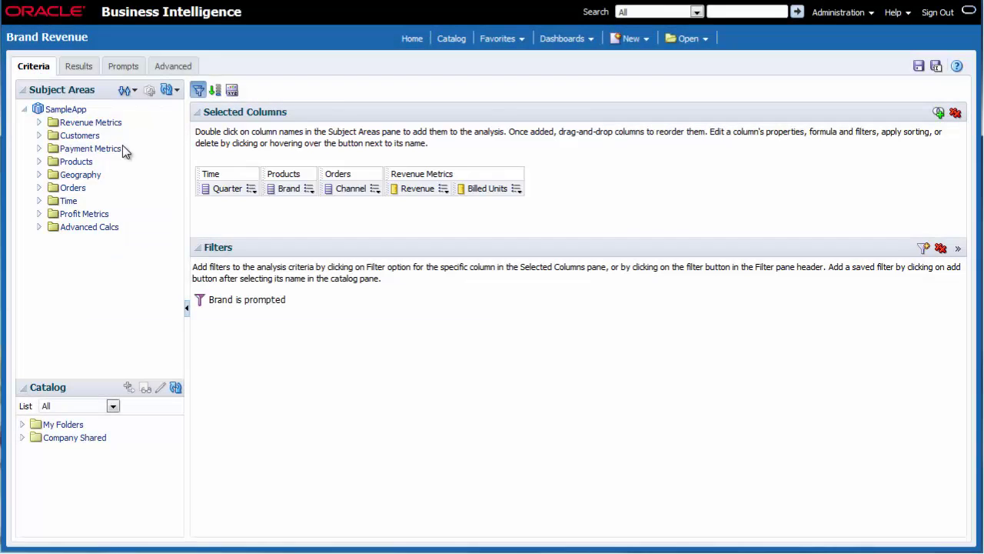
{"action": "left_click", "coordinate": [308, 190]}
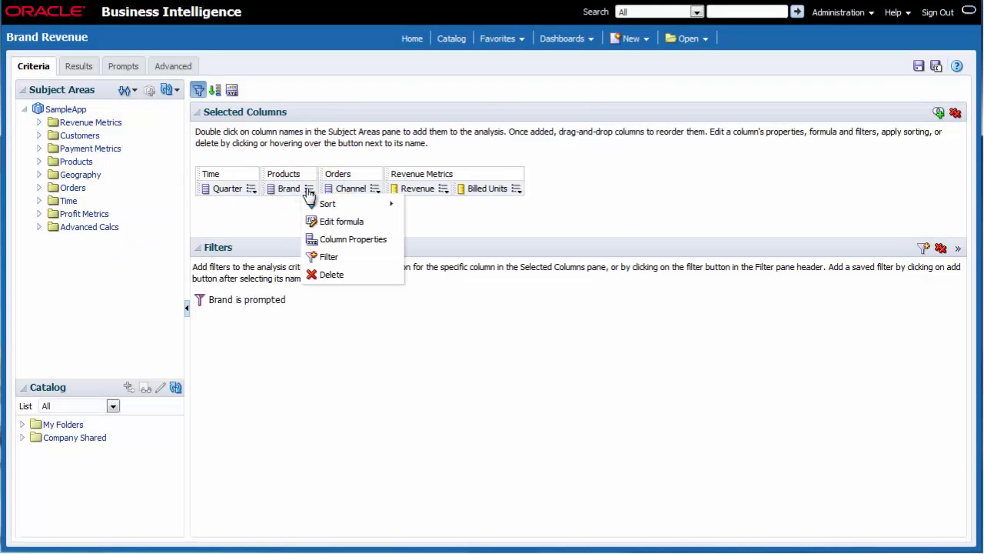
{"action": "left_click", "coordinate": [319, 237]}
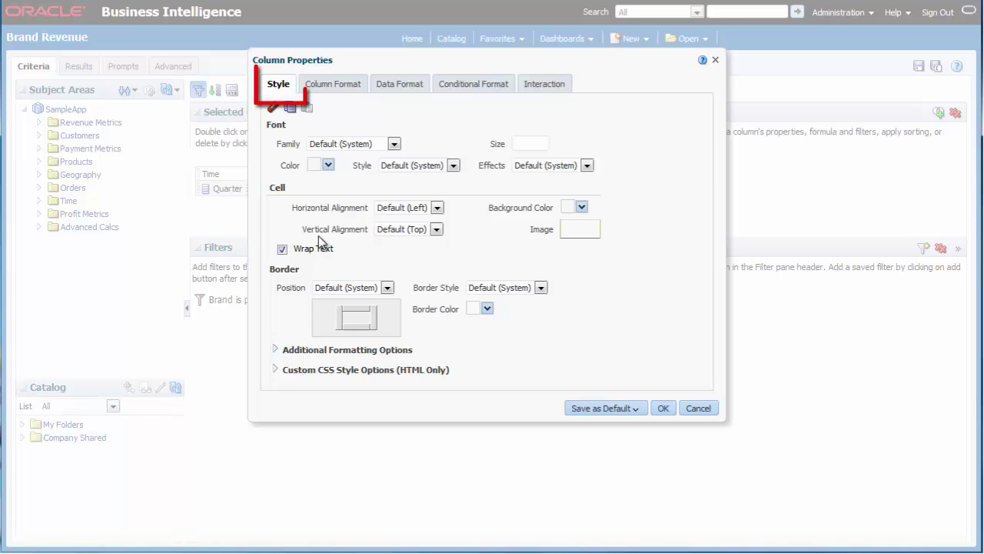
Step: Give Brand a blue, right-aligned style saved as the system-wide Products.Brand default
{"action": "left_click", "coordinate": [328, 166]}
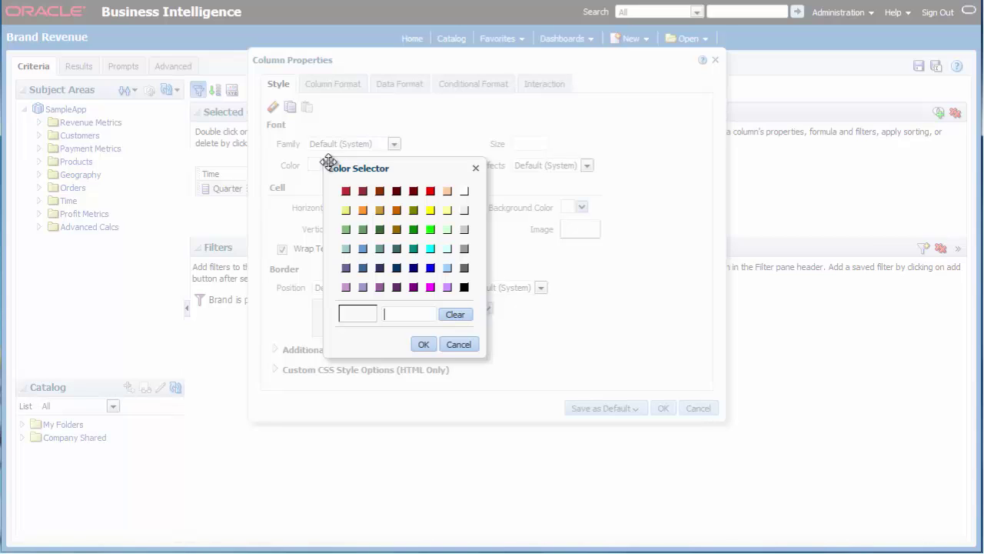
{"action": "left_click", "coordinate": [430, 268]}
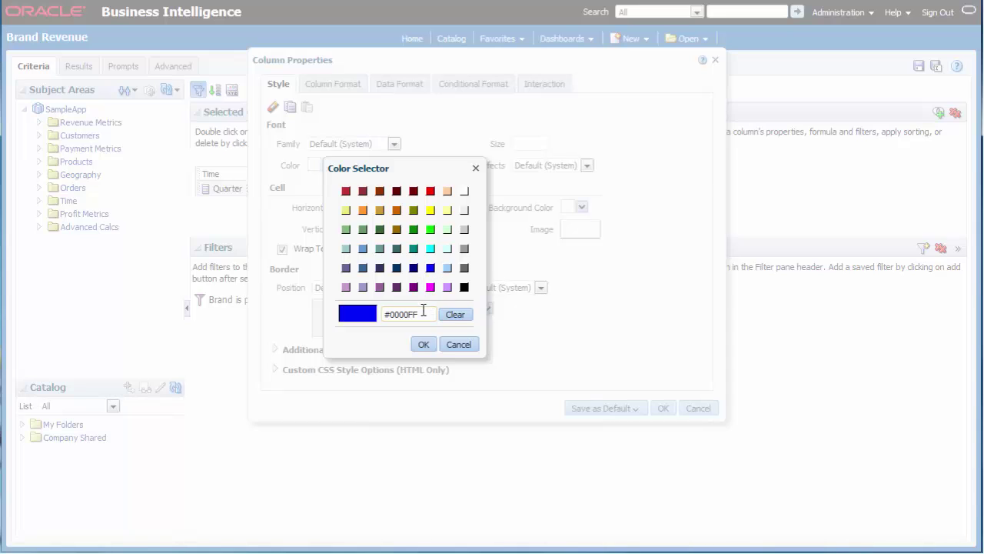
{"action": "left_click", "coordinate": [423, 344]}
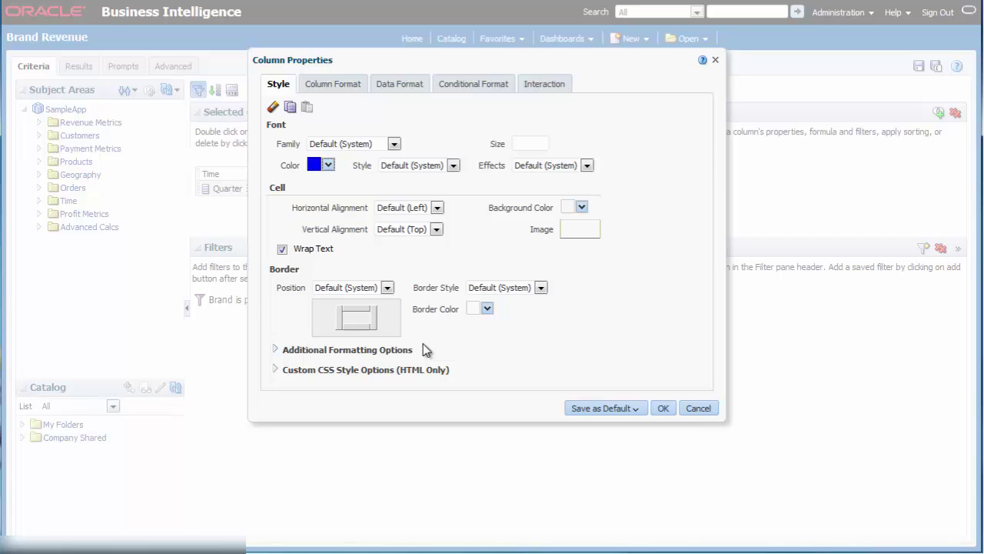
{"action": "left_click", "coordinate": [437, 208]}
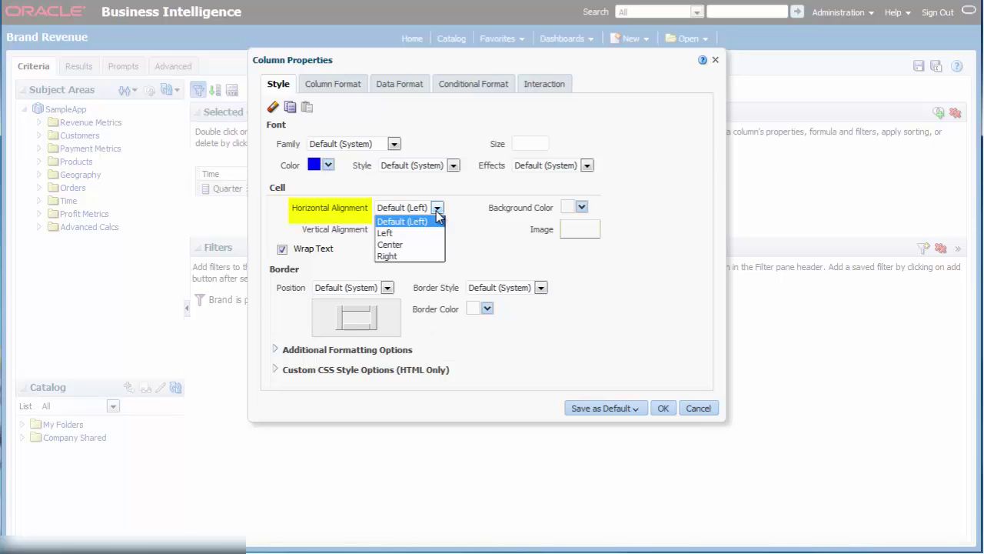
{"action": "left_click", "coordinate": [423, 256]}
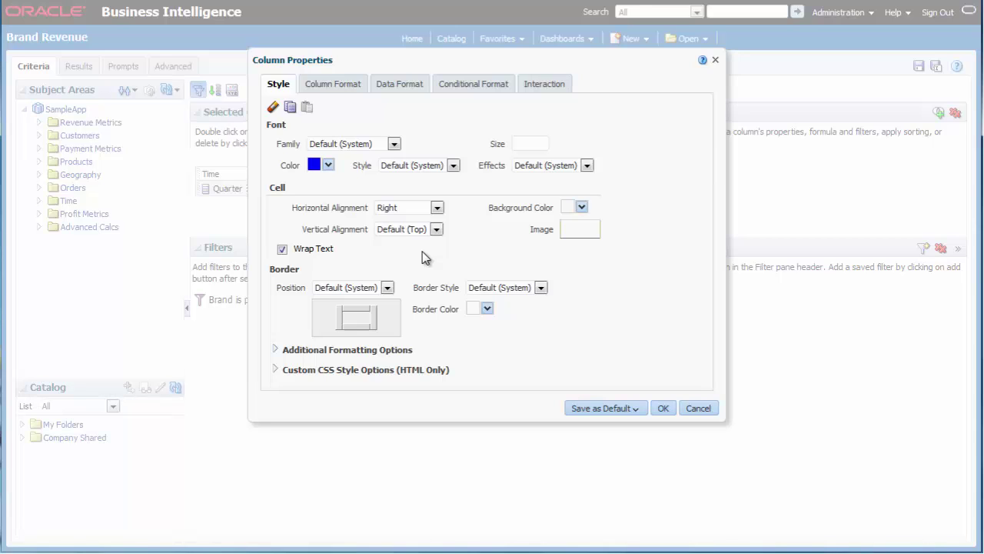
{"action": "left_click", "coordinate": [594, 408]}
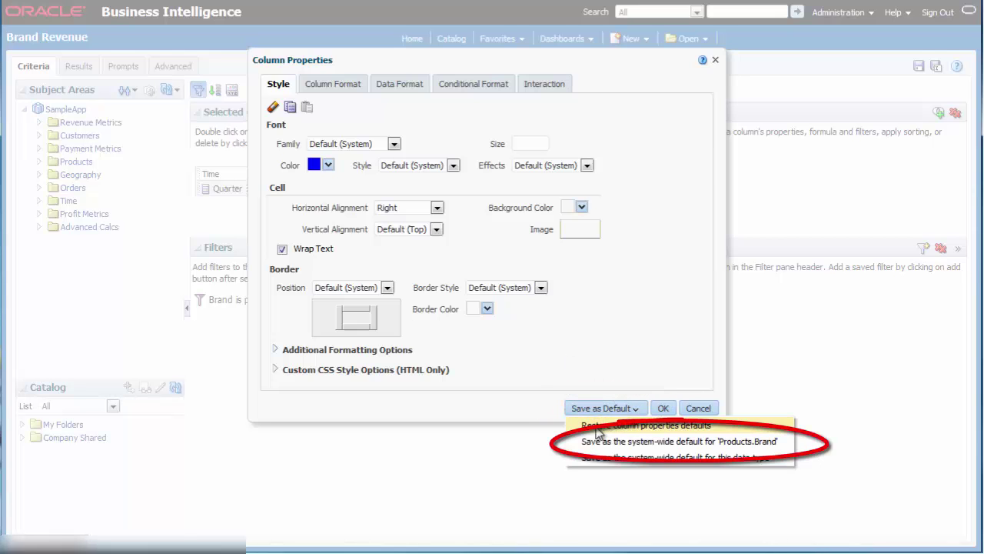
{"action": "left_click", "coordinate": [598, 442]}
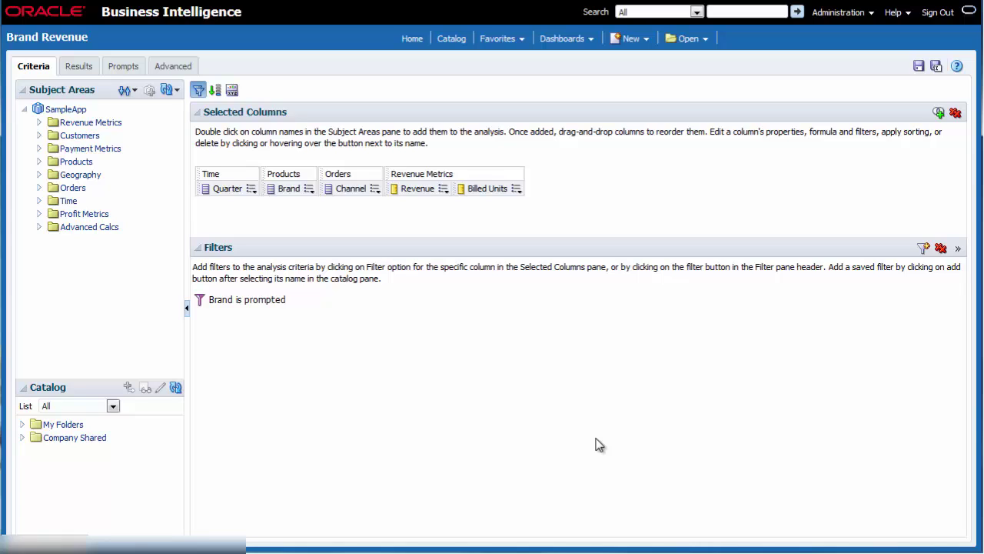
Step: Override Revenue's data format to $ English - United States currency with 0 decimals
{"action": "left_click", "coordinate": [444, 189]}
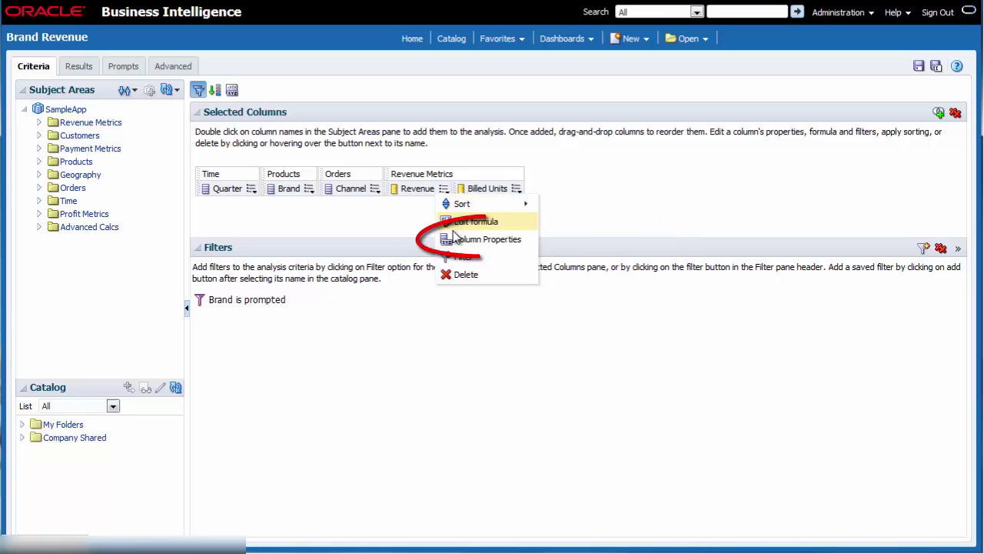
{"action": "left_click", "coordinate": [456, 240]}
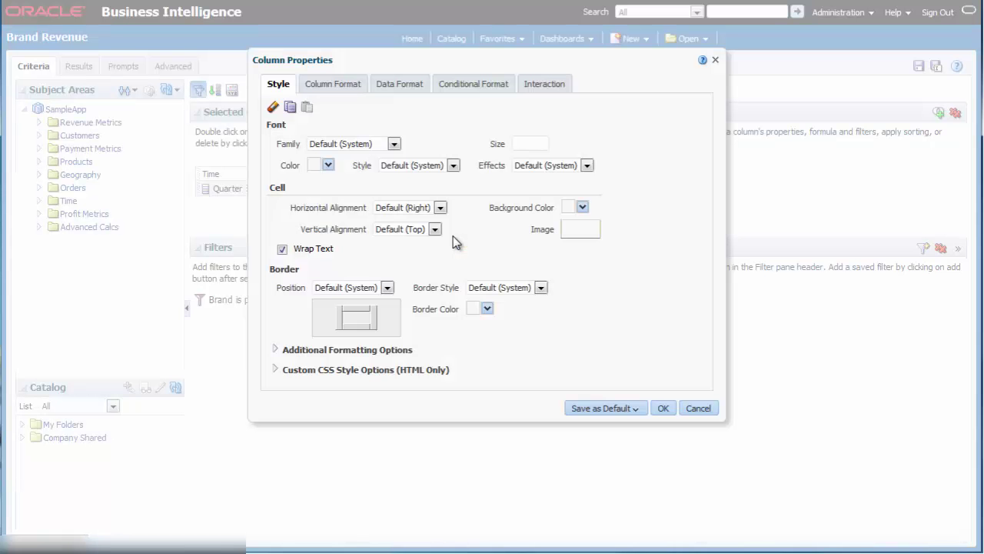
{"action": "left_click", "coordinate": [396, 86]}
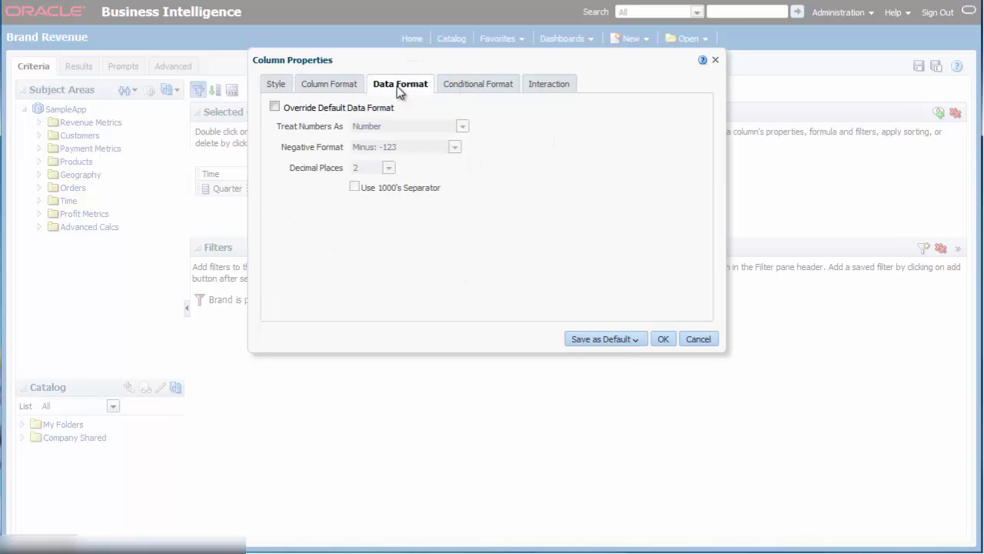
{"action": "left_click", "coordinate": [275, 106]}
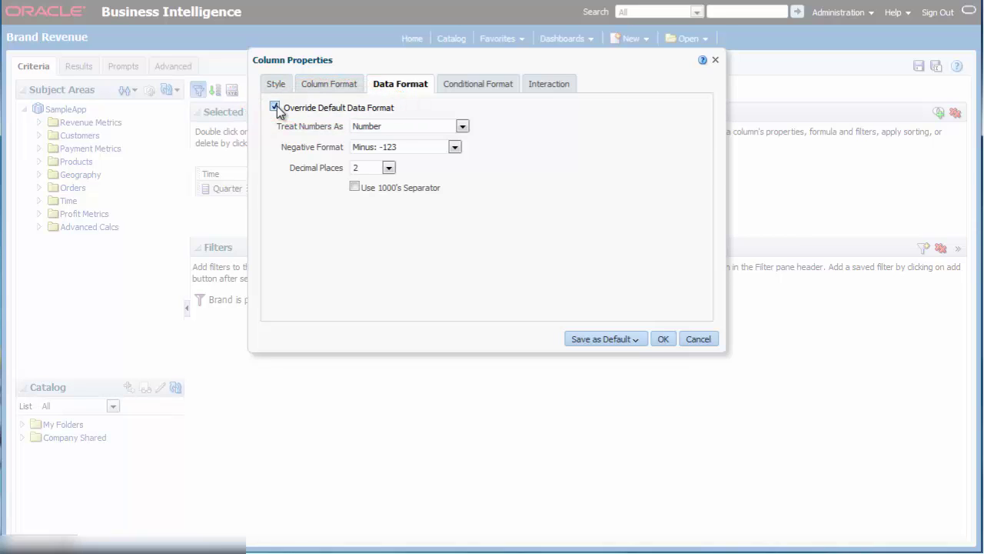
{"action": "left_click", "coordinate": [462, 128]}
{"action": "left_click", "coordinate": [449, 151]}
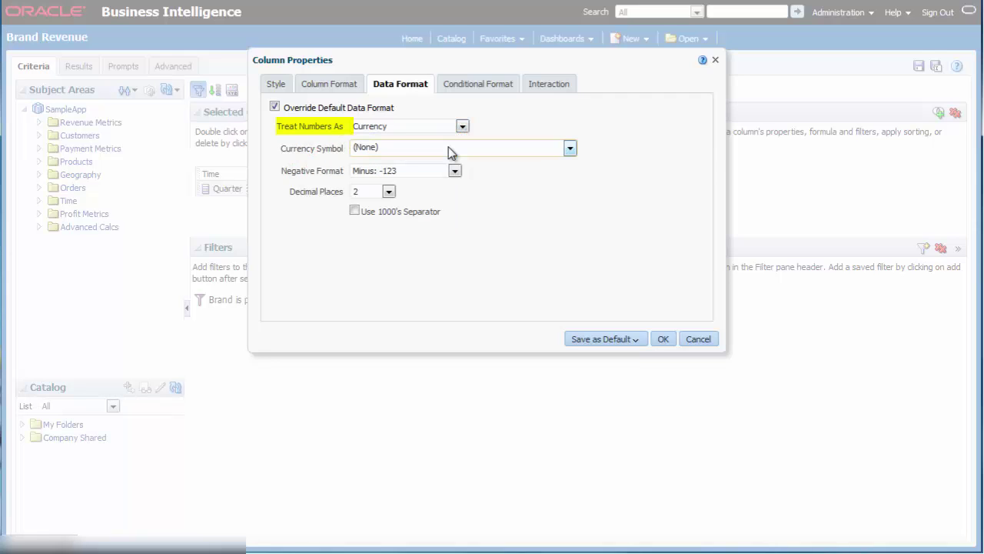
{"action": "left_click", "coordinate": [569, 149]}
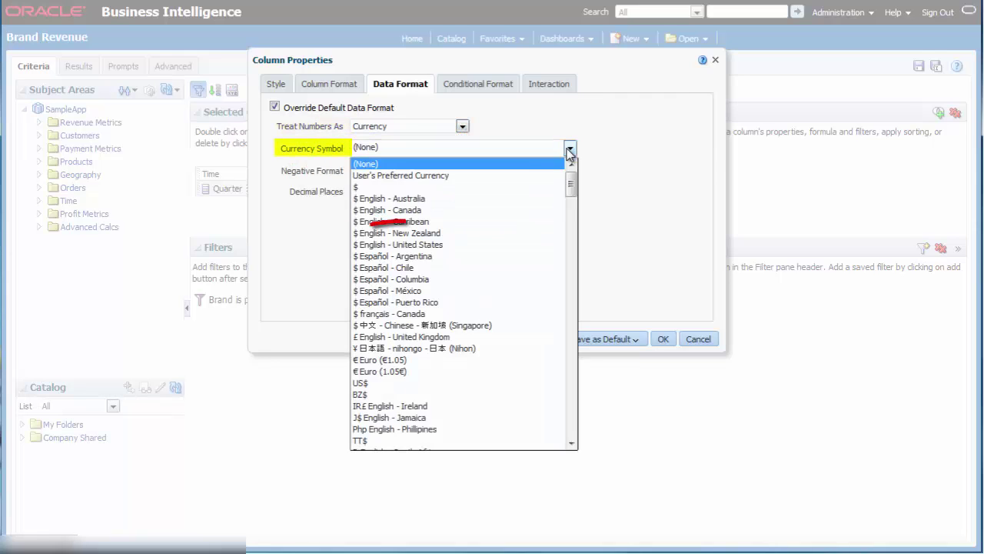
{"action": "left_click", "coordinate": [500, 244]}
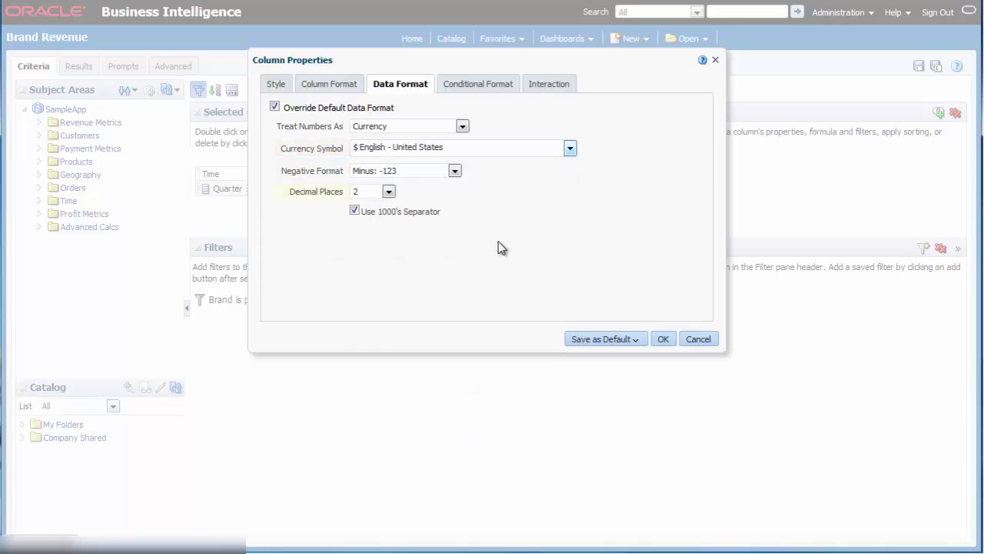
{"action": "left_click", "coordinate": [389, 192]}
{"action": "left_click", "coordinate": [368, 207]}
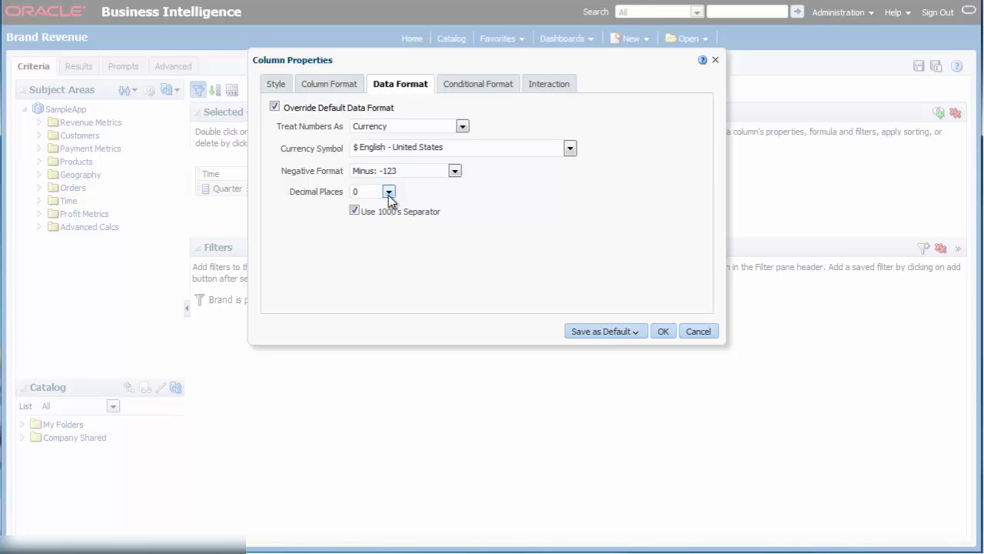
{"action": "left_click", "coordinate": [454, 90]}
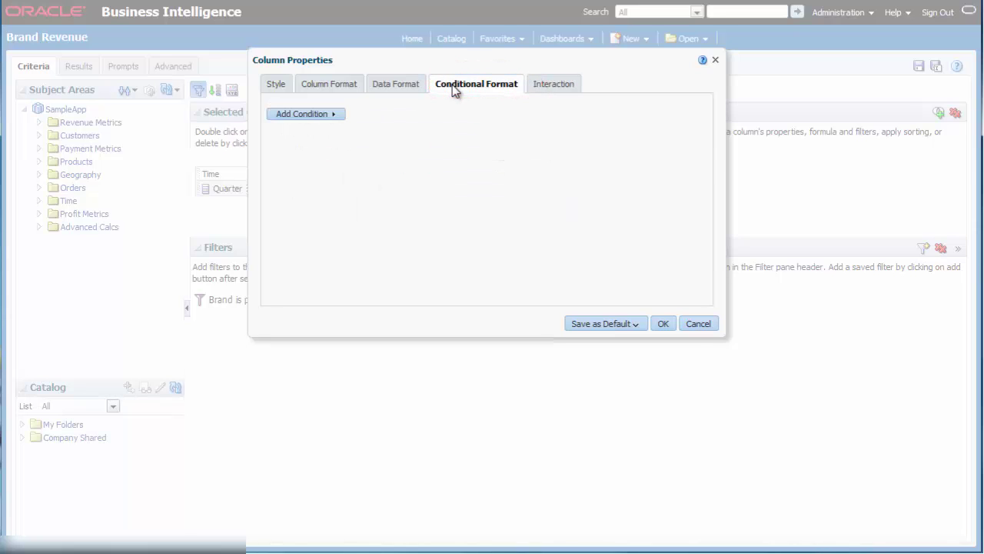
Step: Add a conditional format condition for Revenue greater than 5000000
{"action": "left_click", "coordinate": [327, 115]}
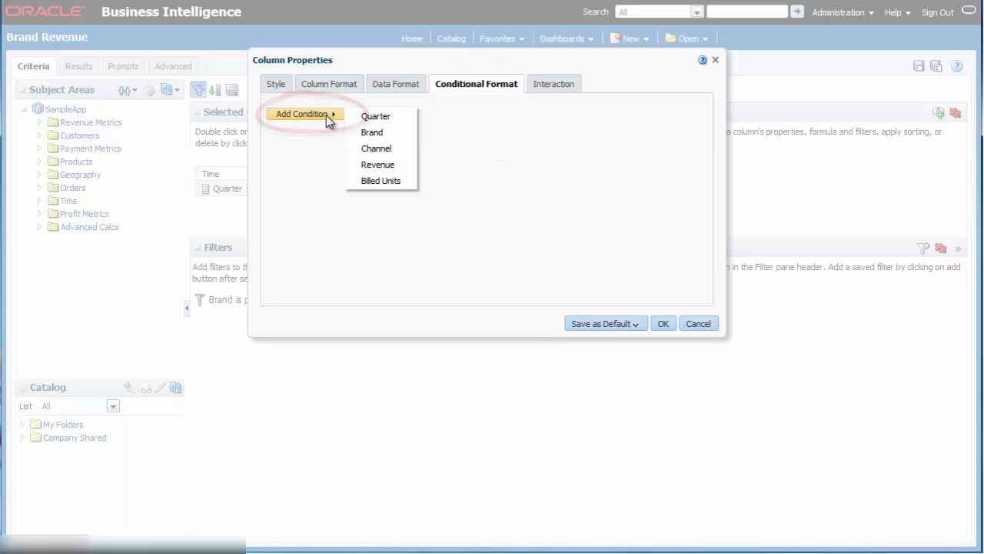
{"action": "left_click", "coordinate": [378, 166]}
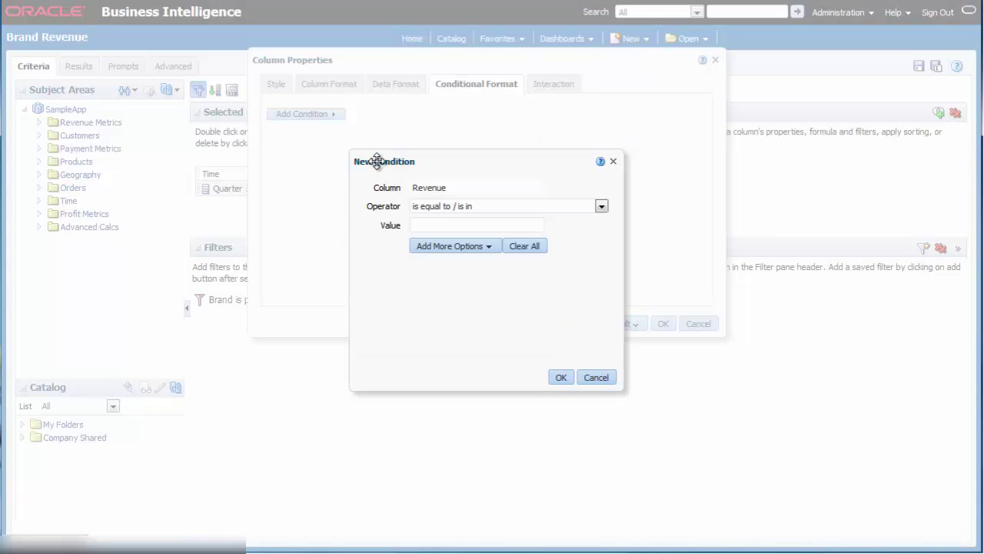
{"action": "left_click", "coordinate": [601, 206]}
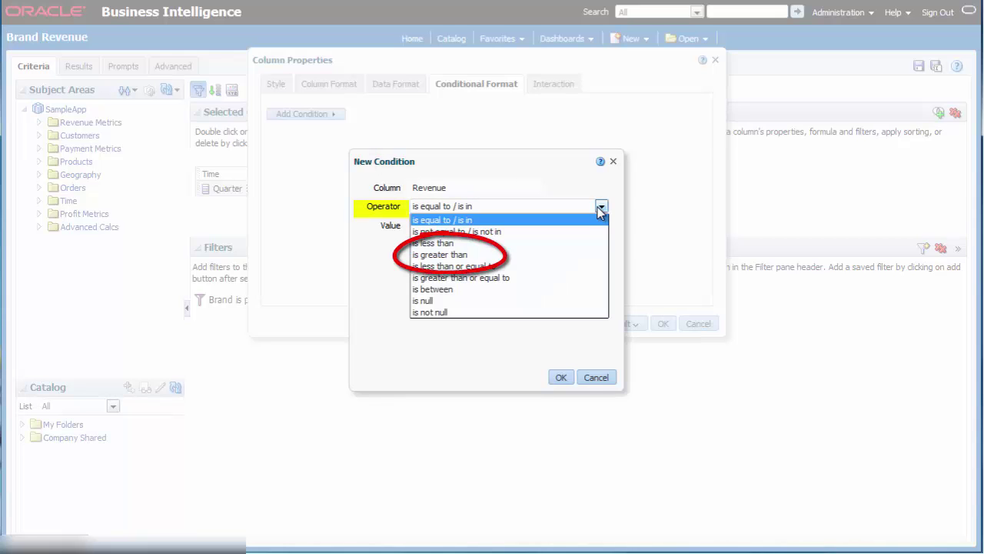
{"action": "left_click", "coordinate": [573, 262]}
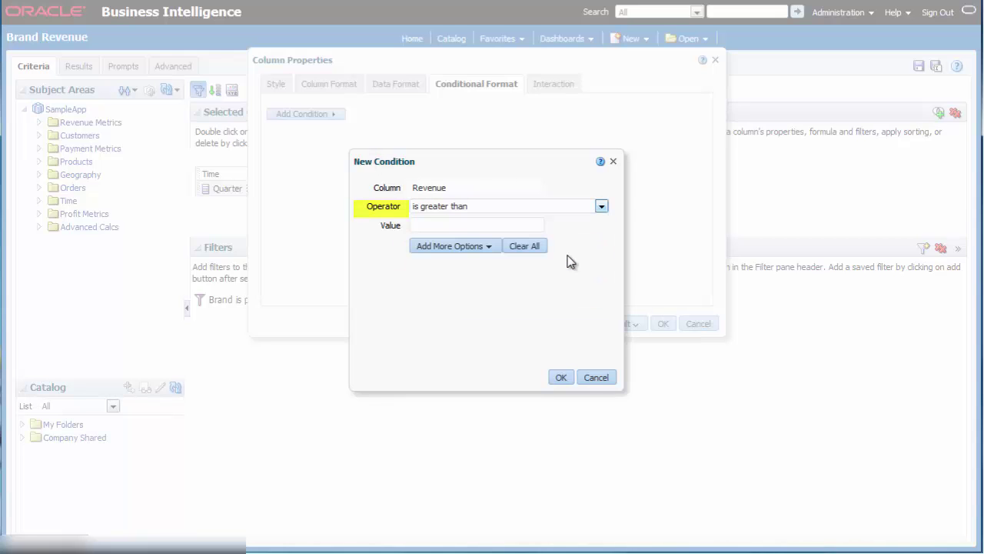
{"action": "left_click", "coordinate": [457, 223]}
{"action": "type", "text": "5000000"}
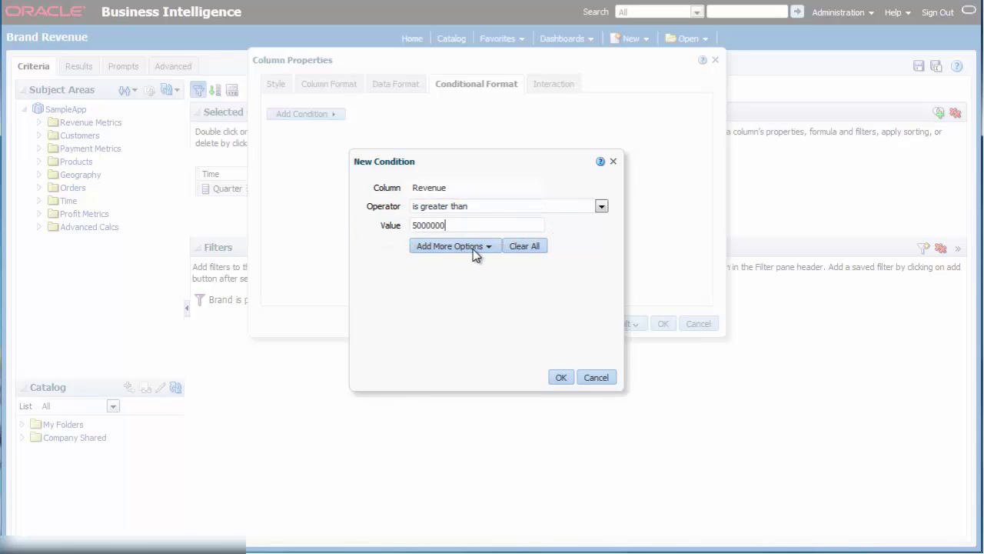
{"action": "left_click", "coordinate": [561, 376]}
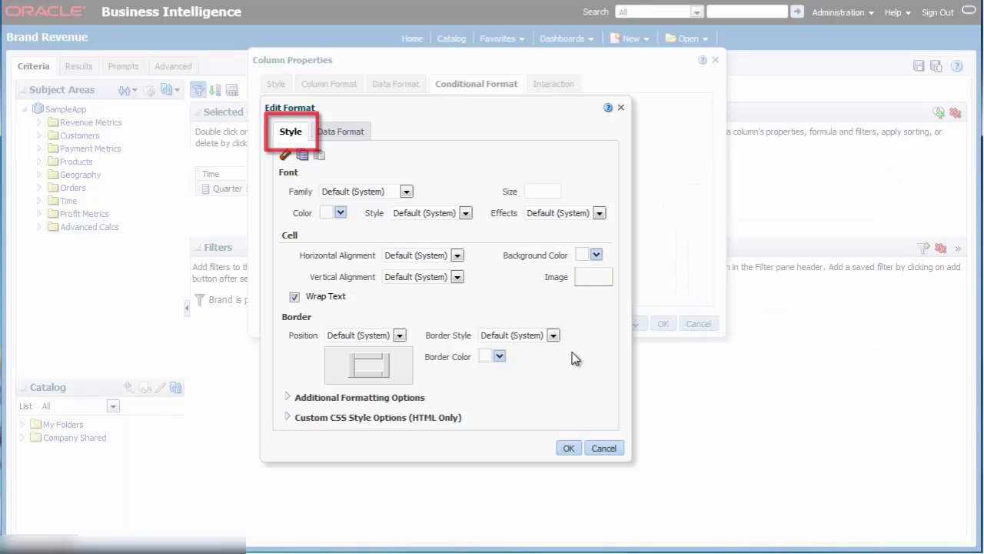
Step: Give matching Revenue cells a #00FF00 green background and apply the column properties
{"action": "left_click", "coordinate": [596, 255]}
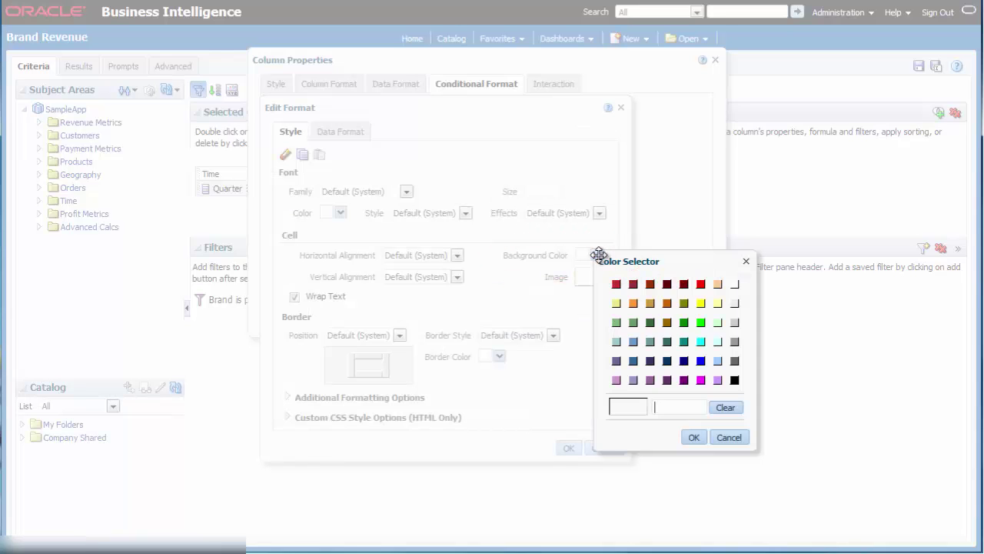
{"action": "left_click", "coordinate": [699, 324]}
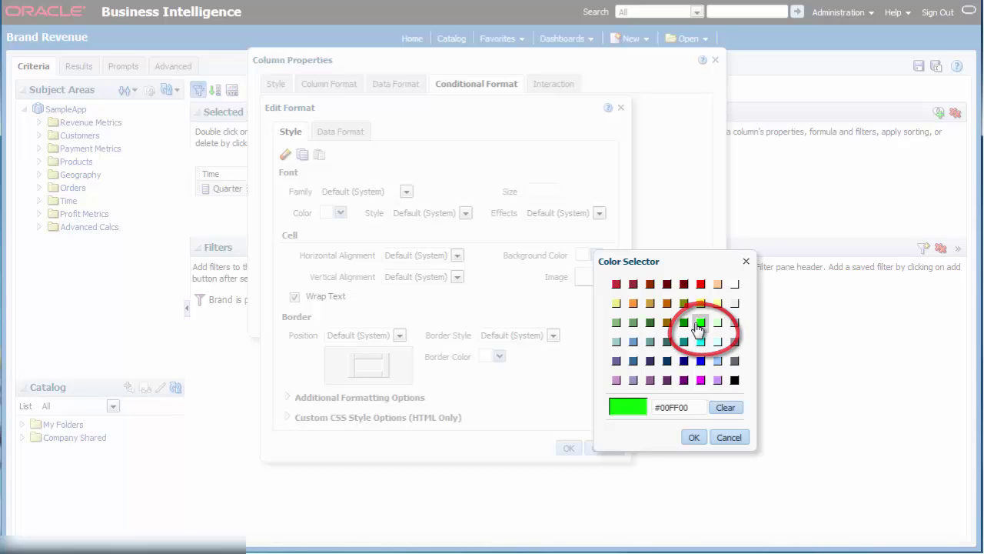
{"action": "left_click", "coordinate": [693, 437]}
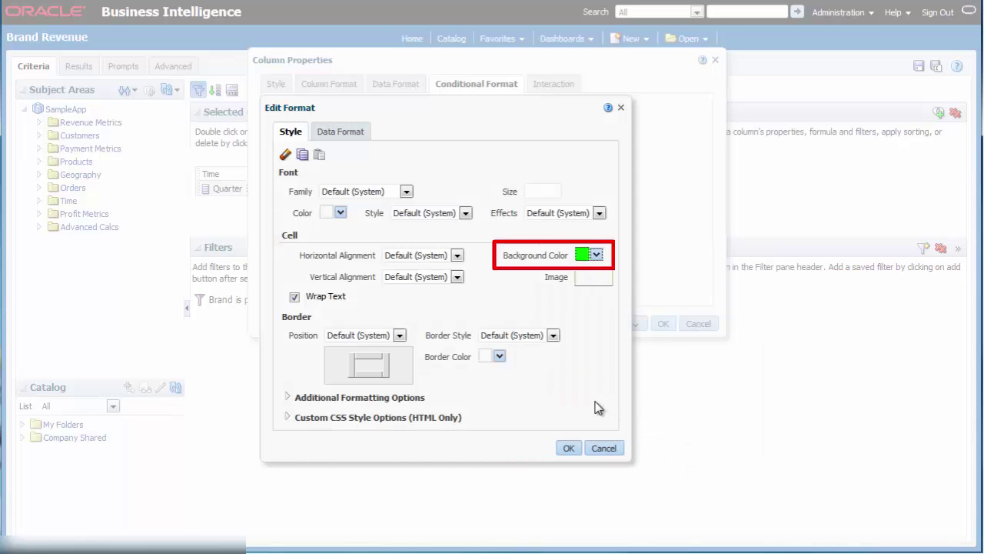
{"action": "left_click", "coordinate": [569, 448]}
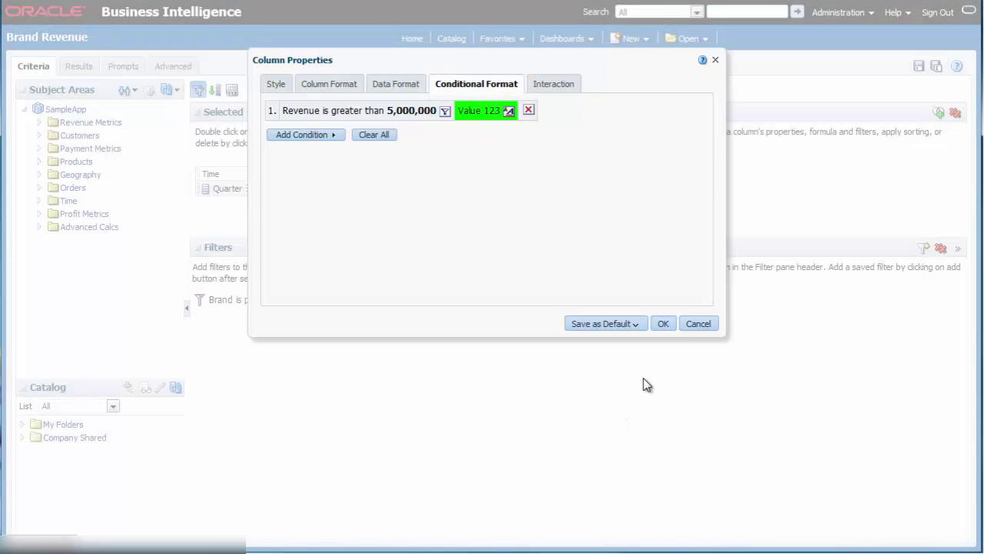
{"action": "left_click", "coordinate": [663, 325]}
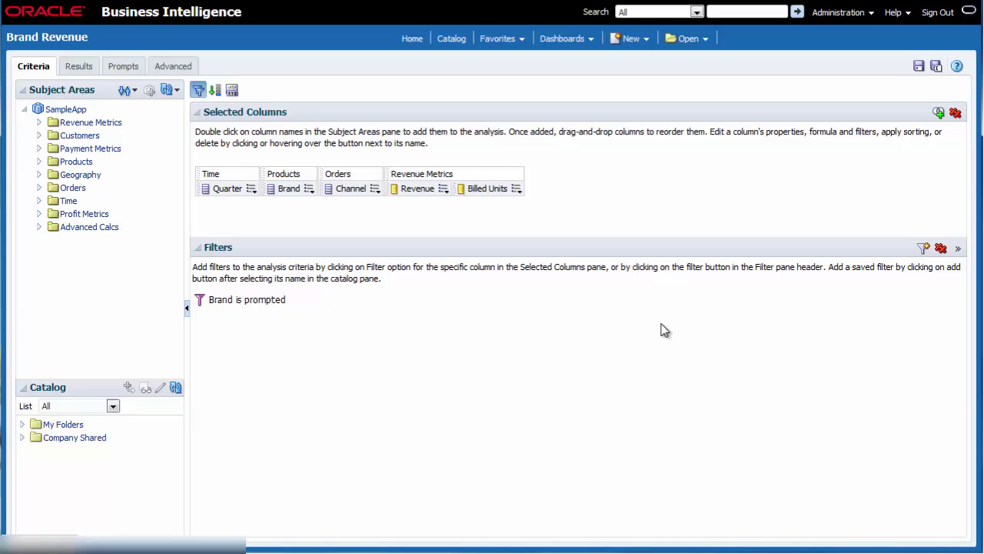
Step: Override Billed Units' data format to use 1000's separators and apply it
{"action": "left_click", "coordinate": [518, 189]}
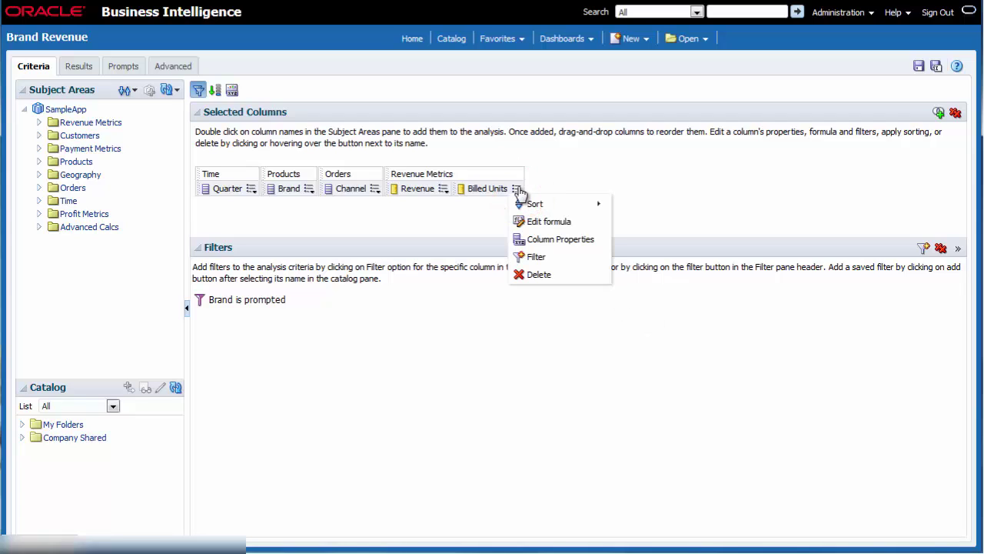
{"action": "left_click", "coordinate": [530, 237]}
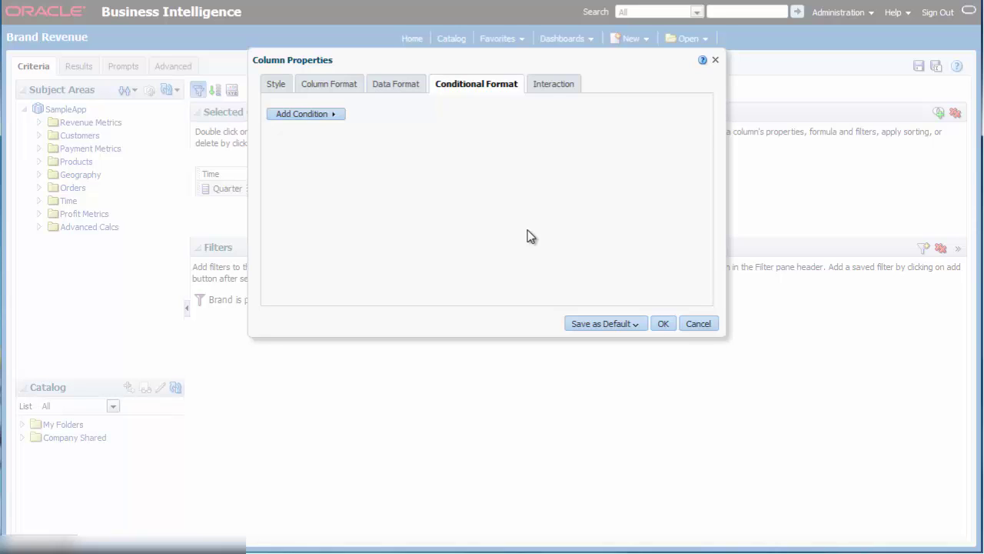
{"action": "left_click", "coordinate": [394, 86]}
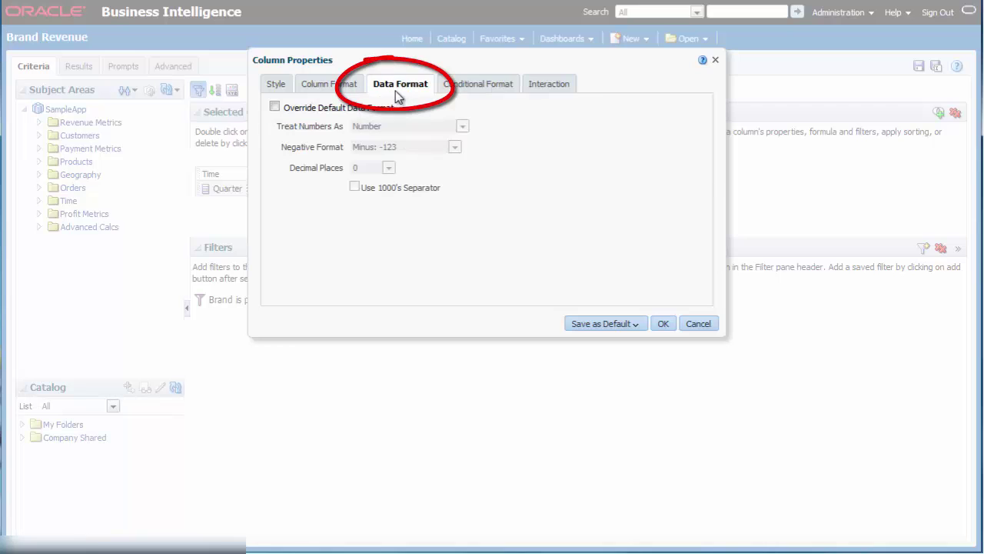
{"action": "left_click", "coordinate": [274, 107]}
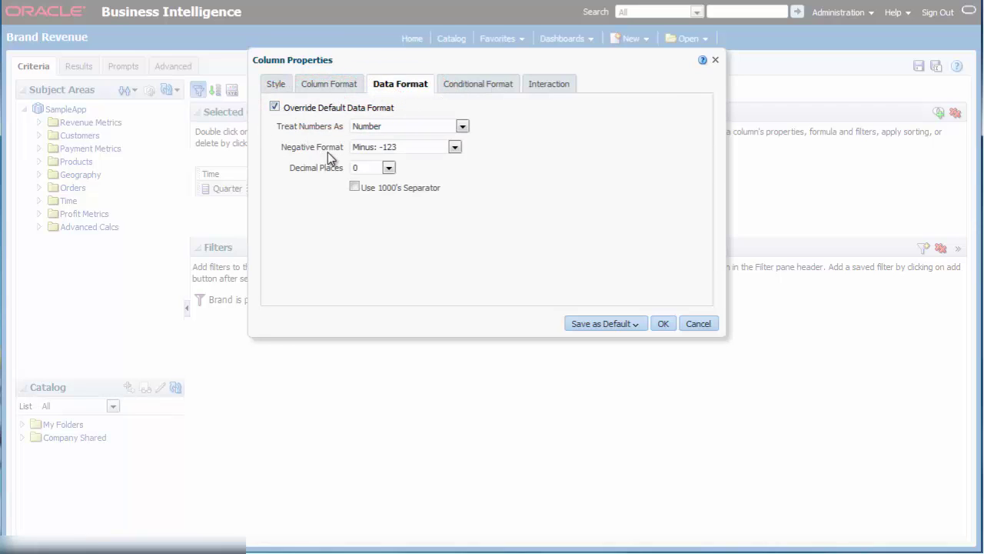
{"action": "left_click", "coordinate": [355, 187]}
{"action": "left_click", "coordinate": [662, 324]}
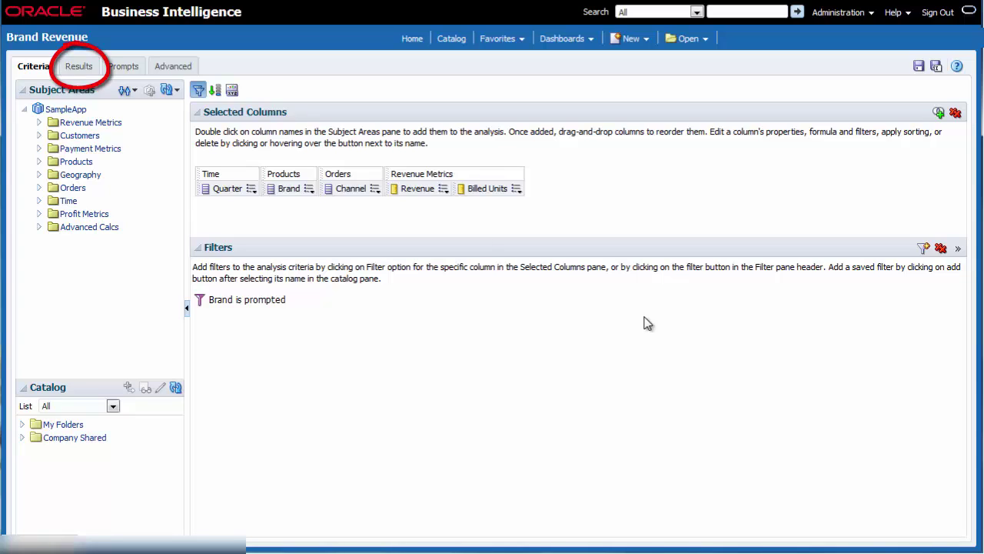
Step: Preview the results with revenue above 5,000,000 highlighted green, then save the analysis
{"action": "left_click", "coordinate": [86, 69]}
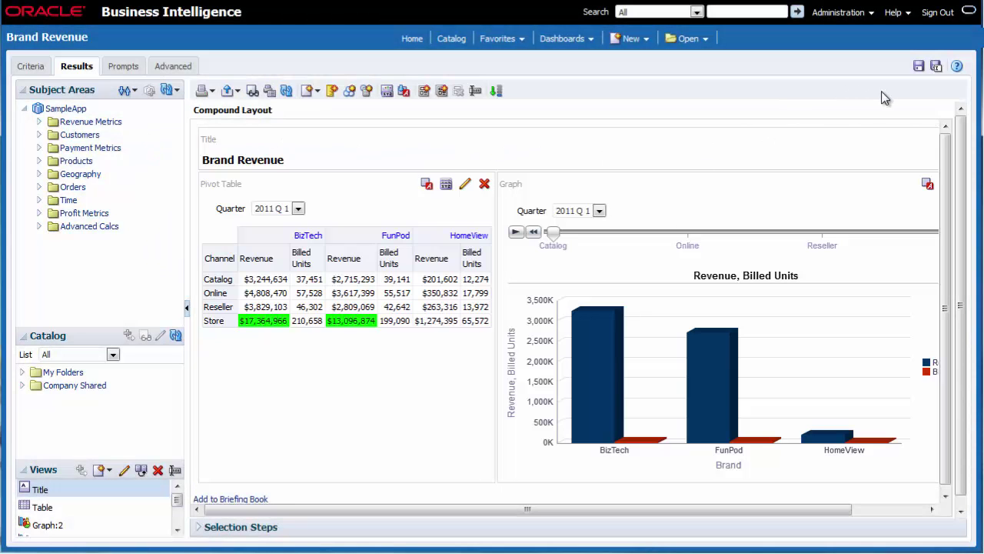
{"action": "left_click", "coordinate": [919, 68]}
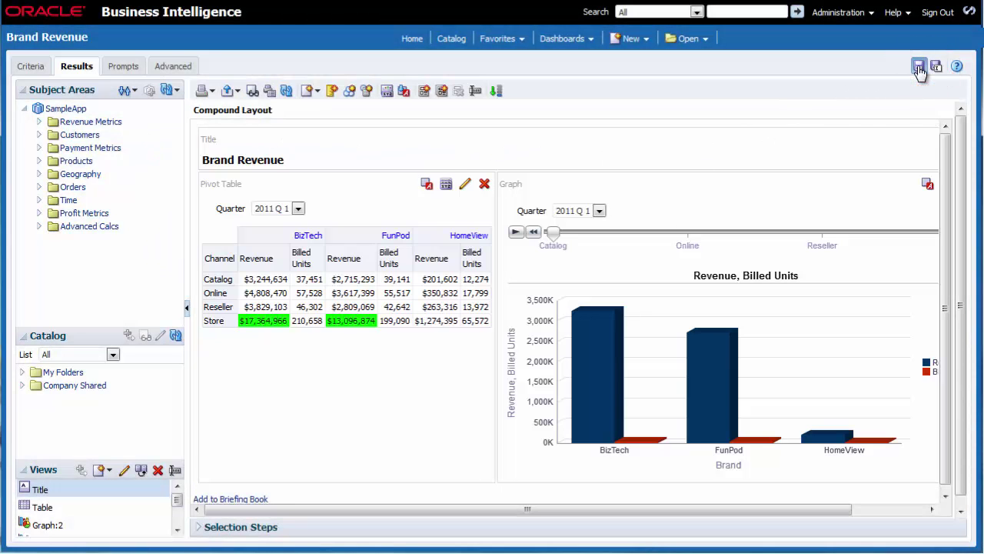